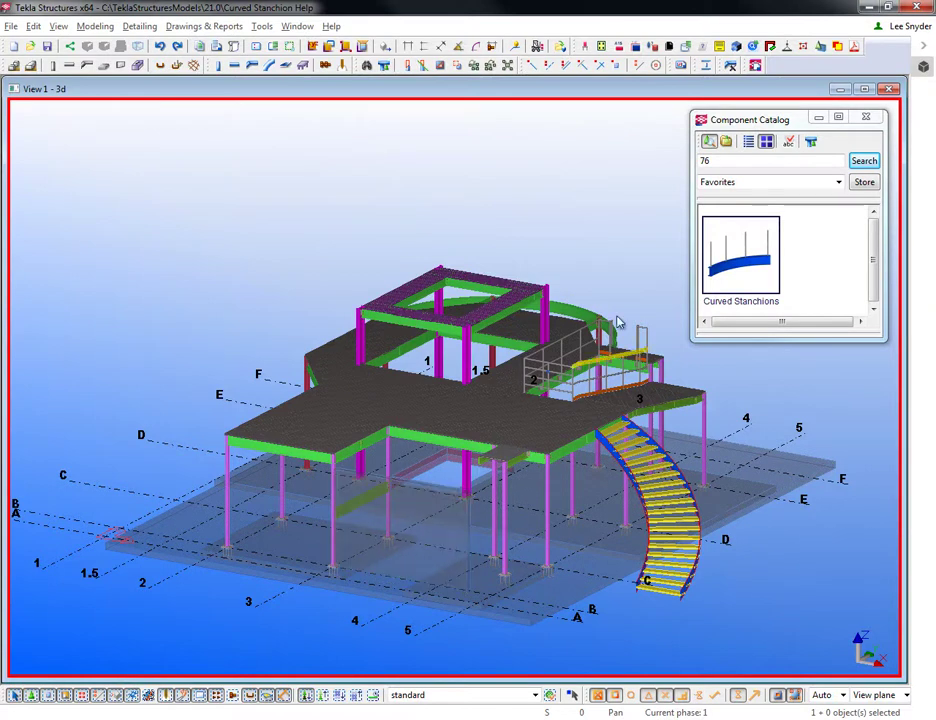
Start the Curved Stanchions component from the Favorites group of the component catalog
left_click(840, 184)
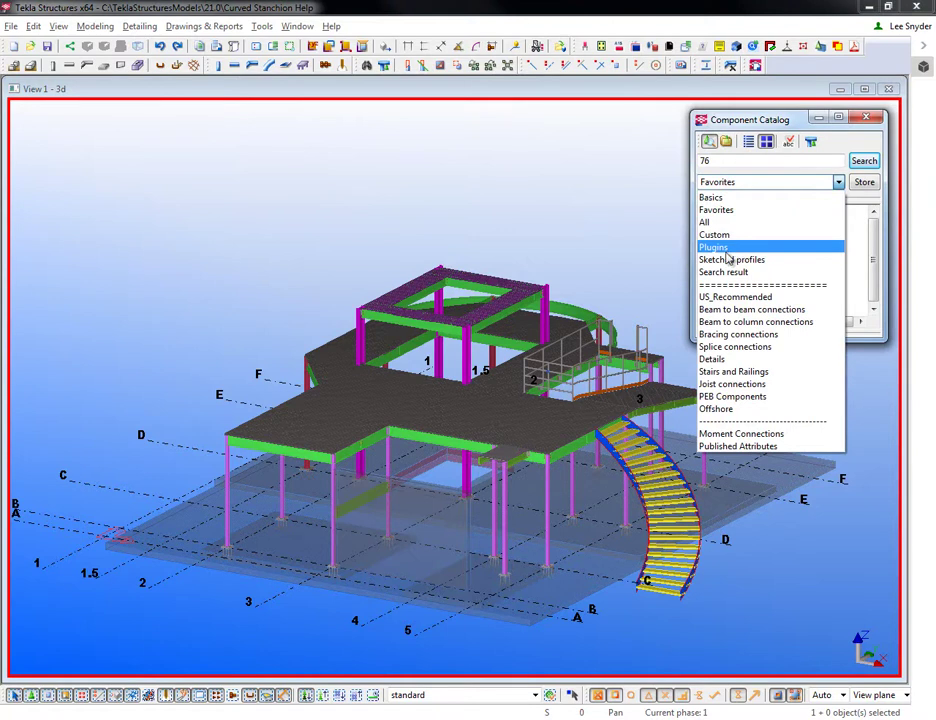
left_click(783, 128)
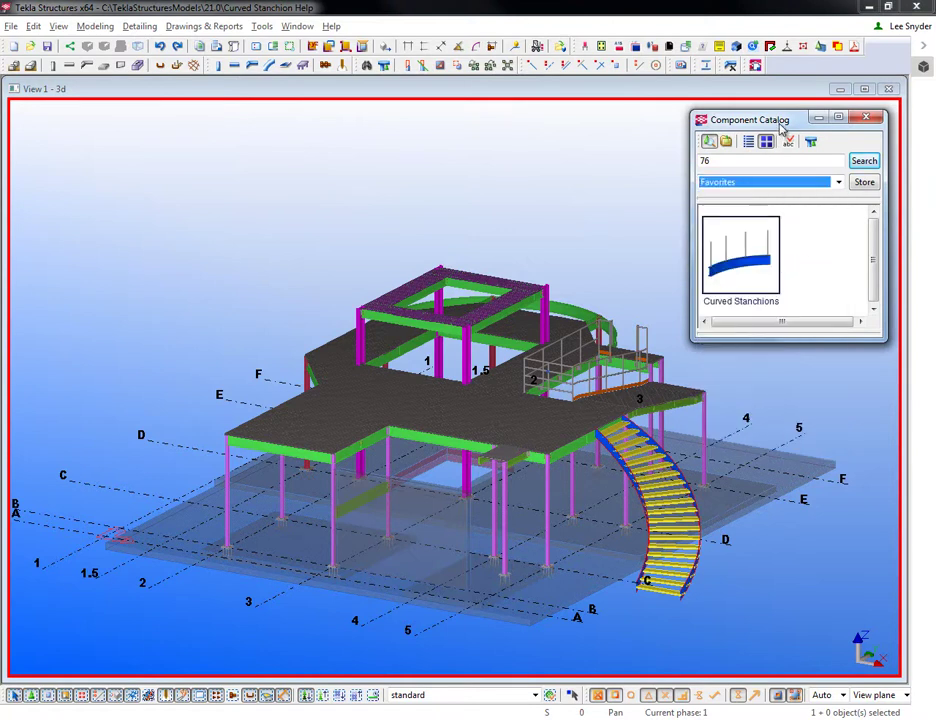
double_click(733, 253)
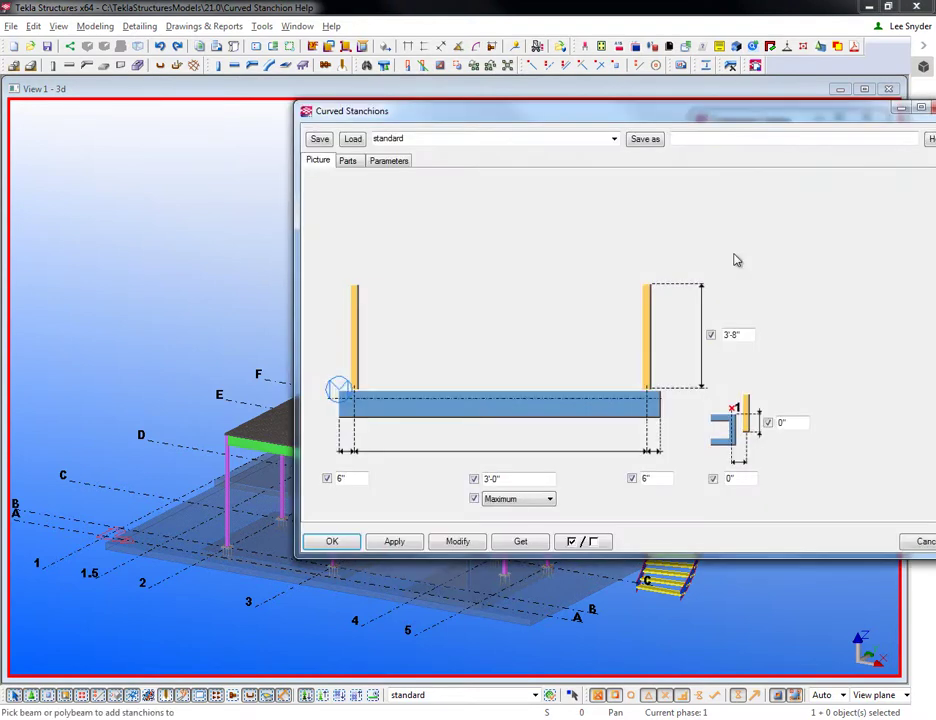
Bring the dialog into view, check the Maximum/Exact spacing options, and show the Parts tab
left_click_drag(700, 115, 542, 141)
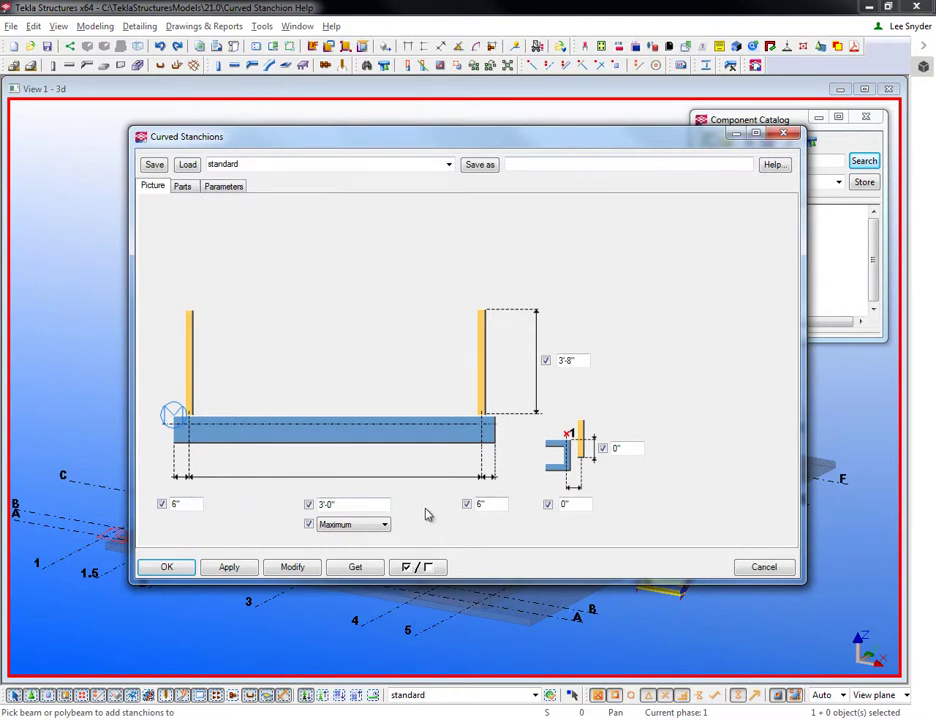
left_click(347, 525)
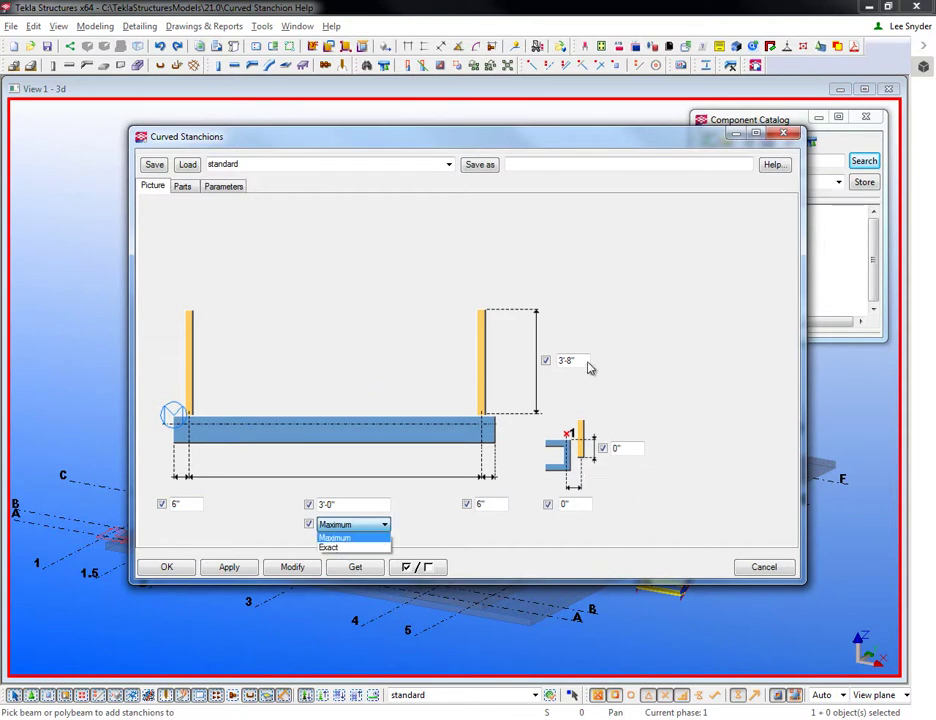
left_click(183, 188)
left_click(183, 188)
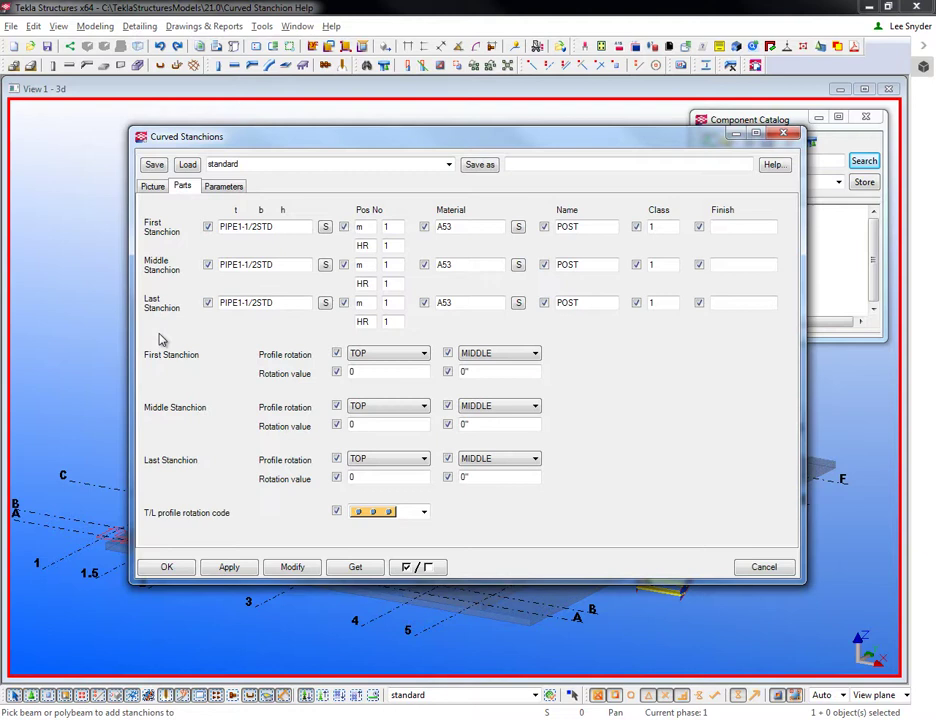
Review the T/L rotation codes, Parameters tab and saved presets, then cancel without changes
left_click(423, 512)
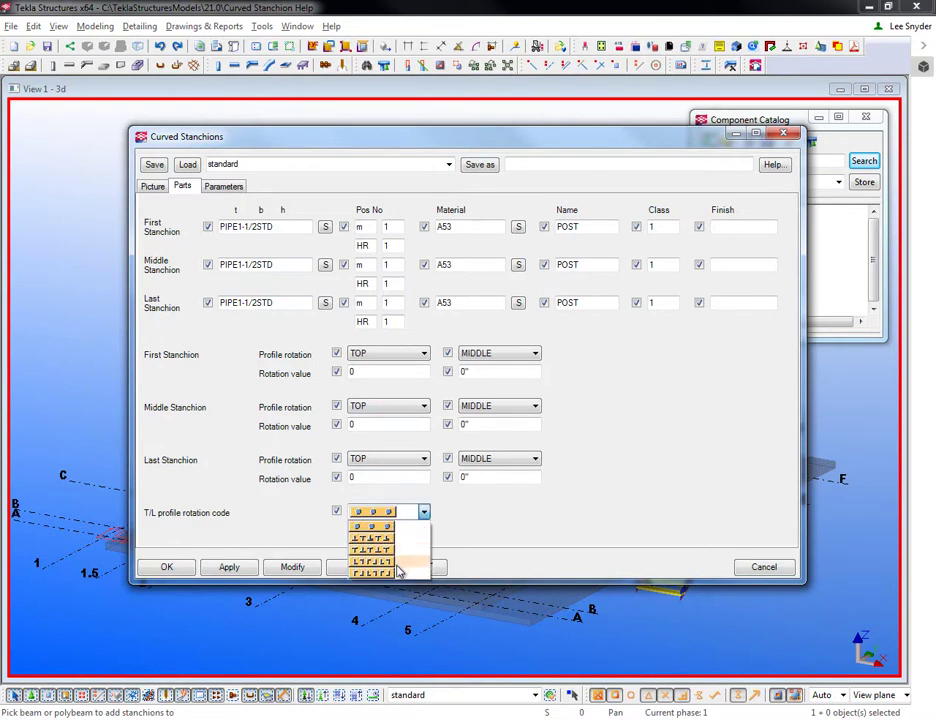
left_click(228, 186)
left_click(233, 187)
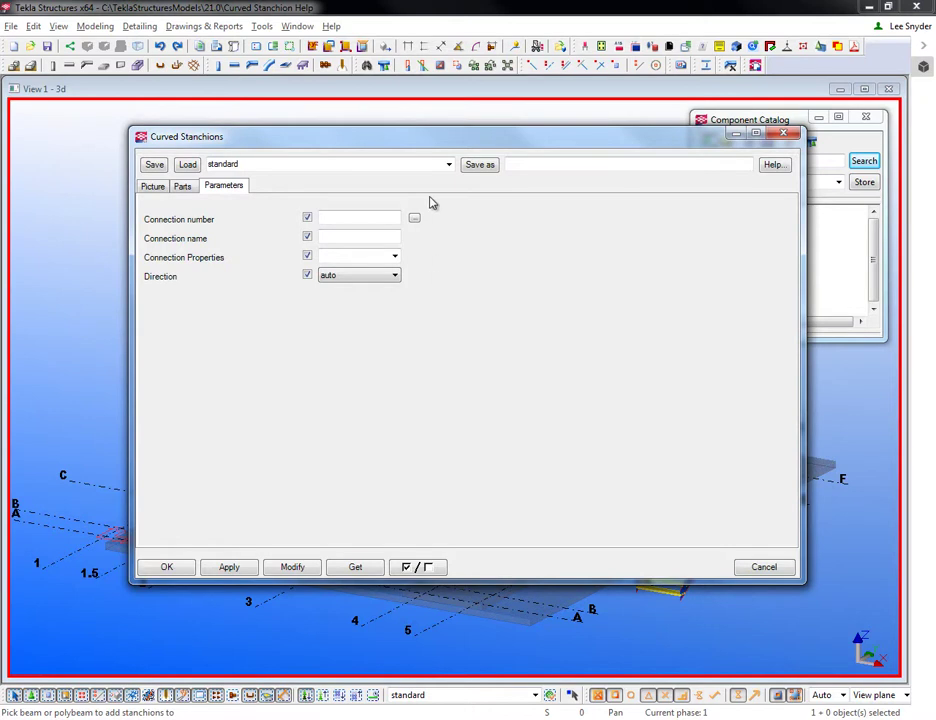
left_click(448, 165)
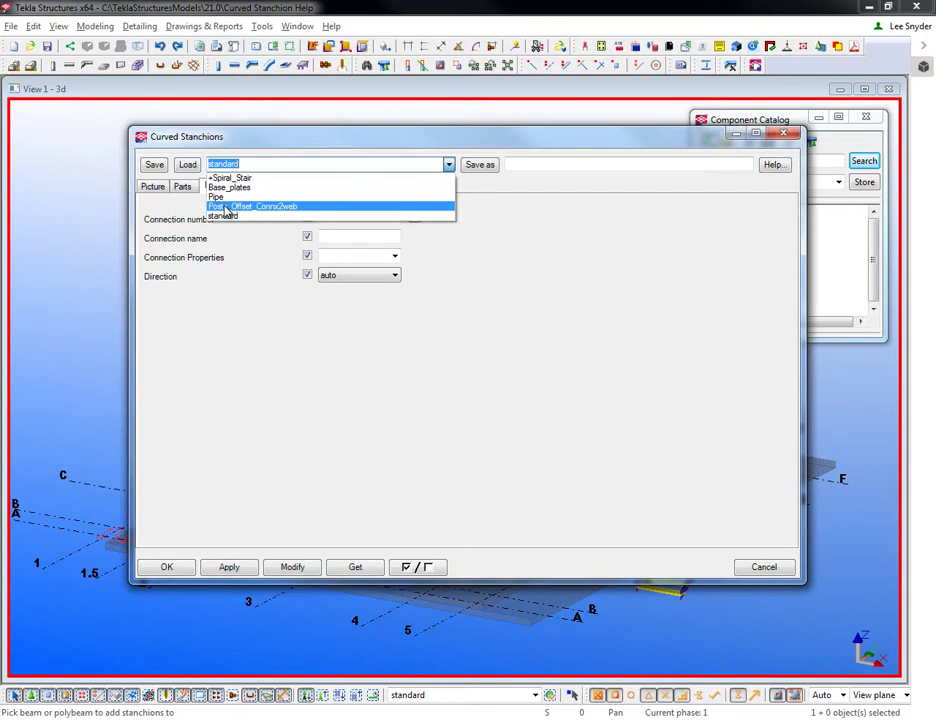
left_click(775, 569)
left_click(775, 569)
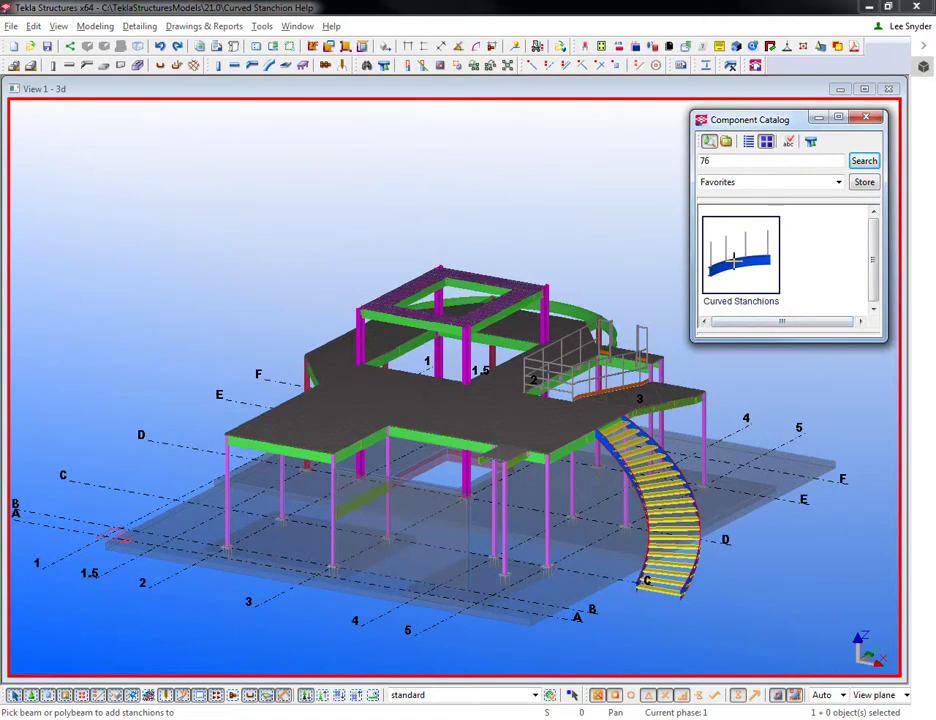
Place stanchions along the curved upper-floor edge beam, interrupt the command, and select the component
scroll(303, 393, "up", 4)
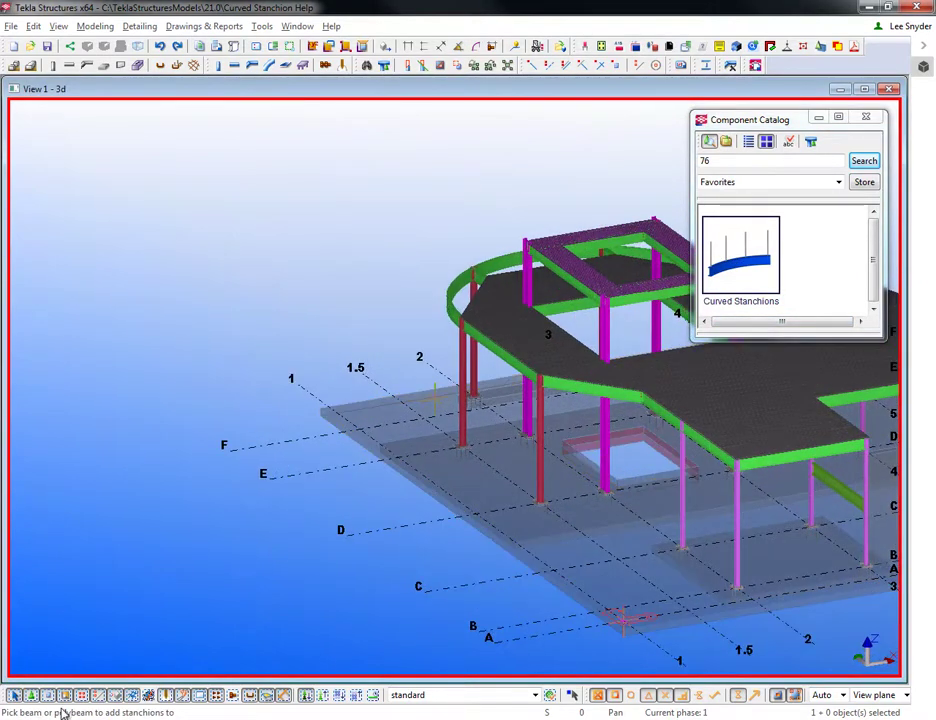
middle_click_drag(303, 472, 343, 467, "ctrl")
scroll(343, 467, "up", 6)
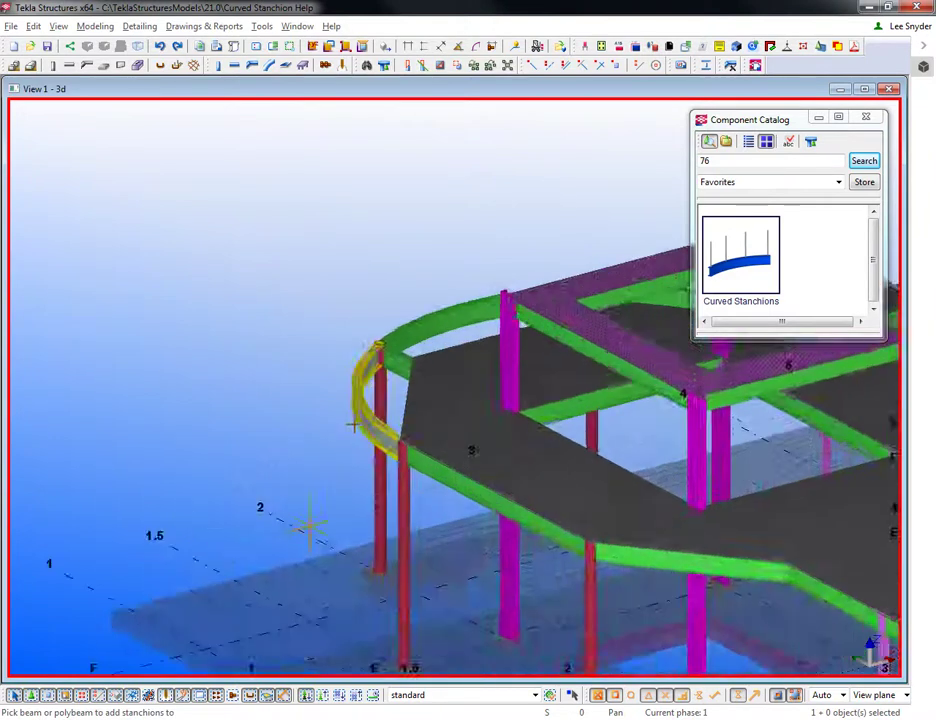
left_click(382, 359)
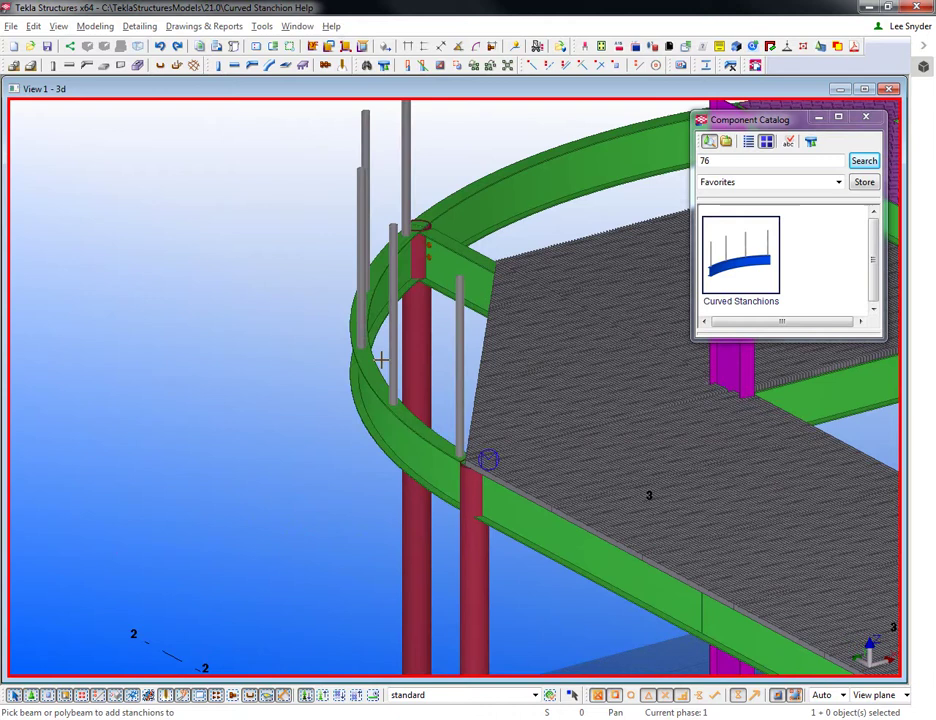
middle_click_drag(382, 359, 426, 383, "ctrl")
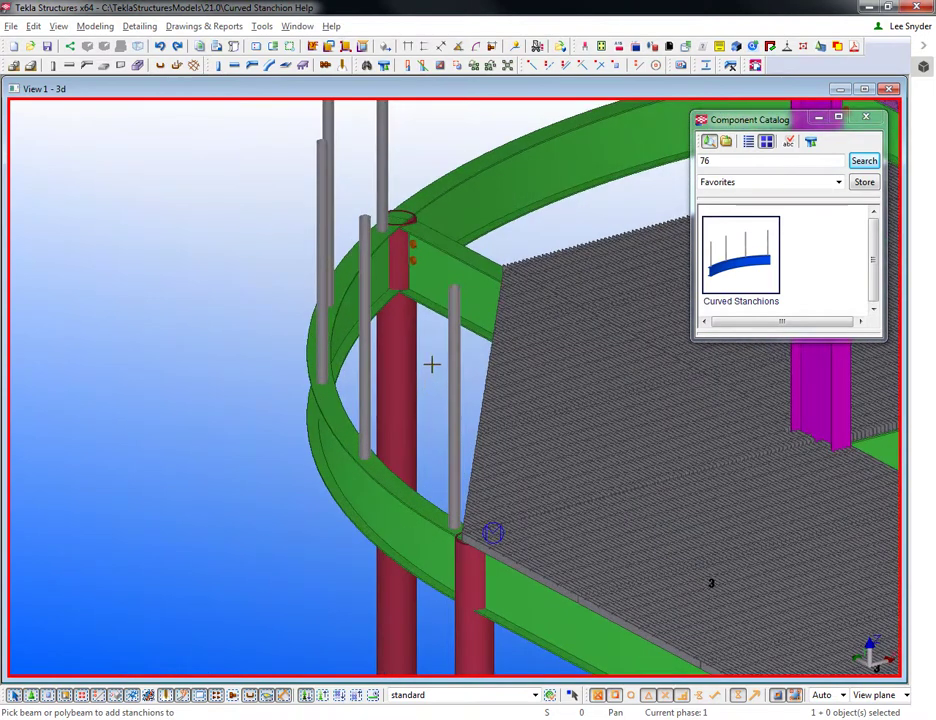
right_click(431, 348)
left_click(436, 355)
scroll(436, 389, "down", 2)
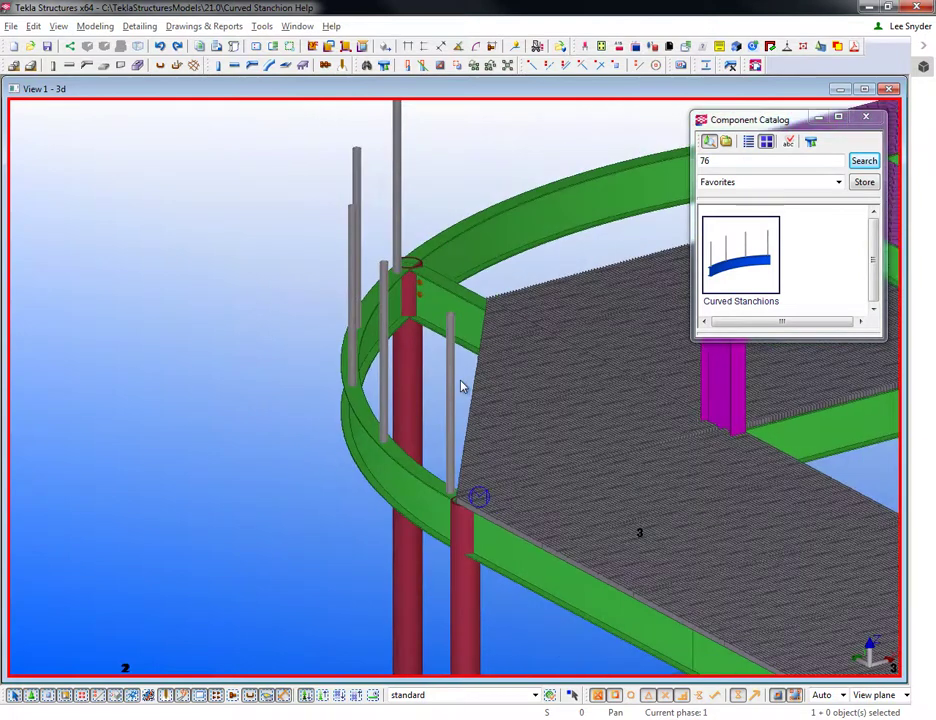
left_click(453, 389)
Load the Base_plates preset and modify the existing curved stanchions with it
scroll(452, 390, "up", 2)
double_click(453, 389)
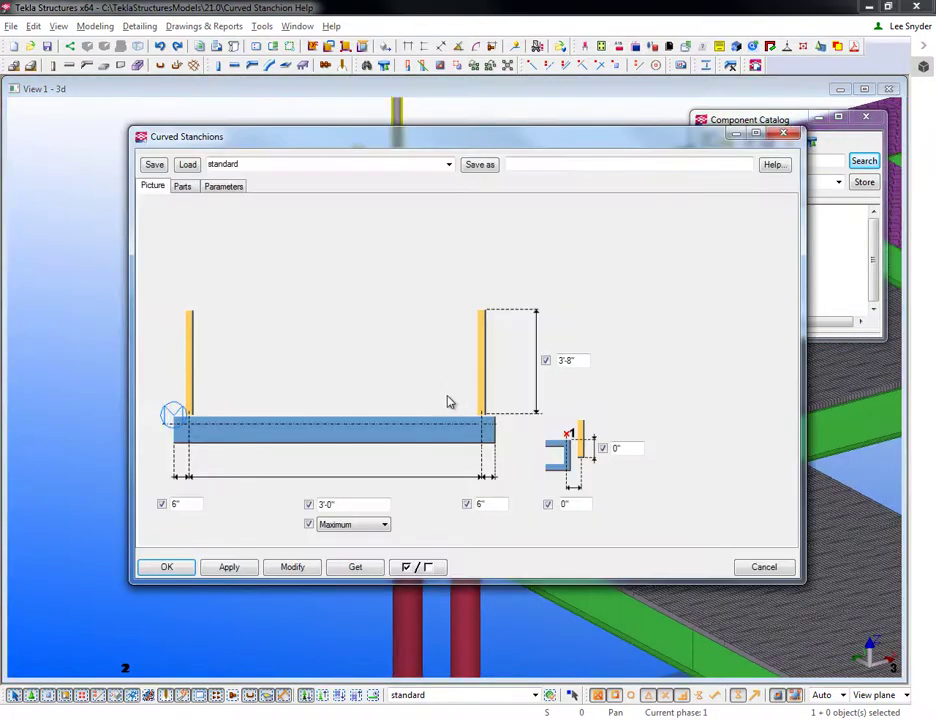
left_click(447, 165)
left_click(255, 191)
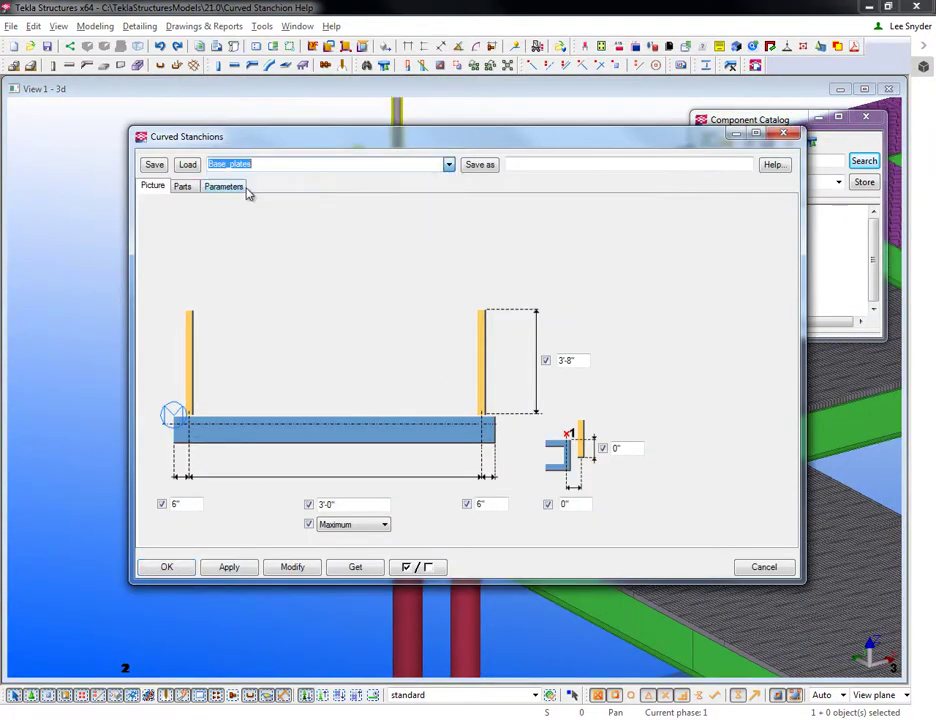
left_click(188, 164)
left_click(292, 567)
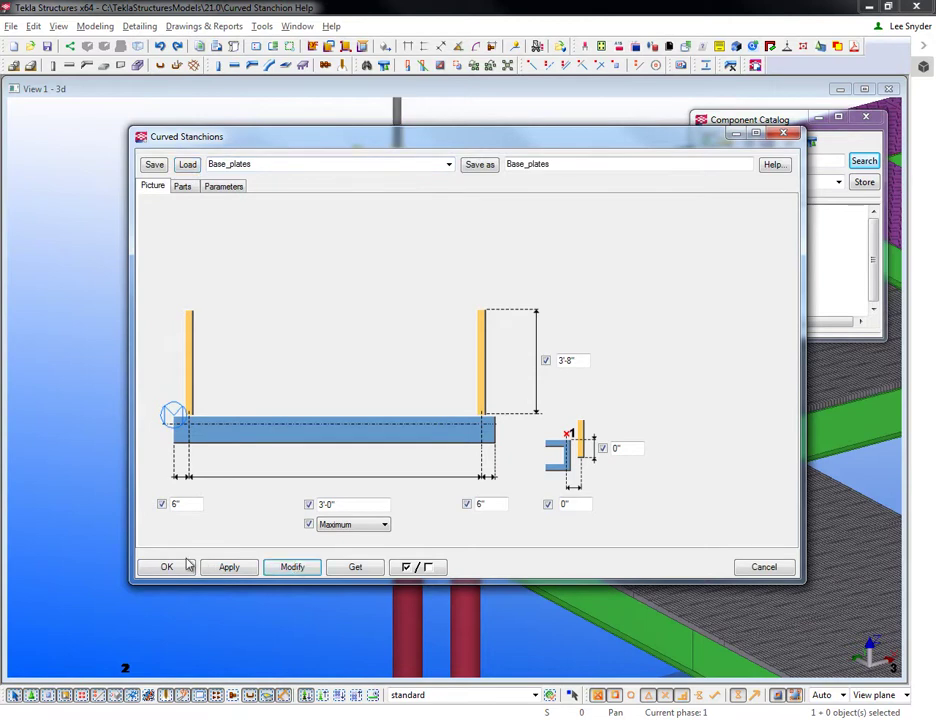
left_click(170, 567)
Redraw the view and select the curved stanchions
right_click(246, 326)
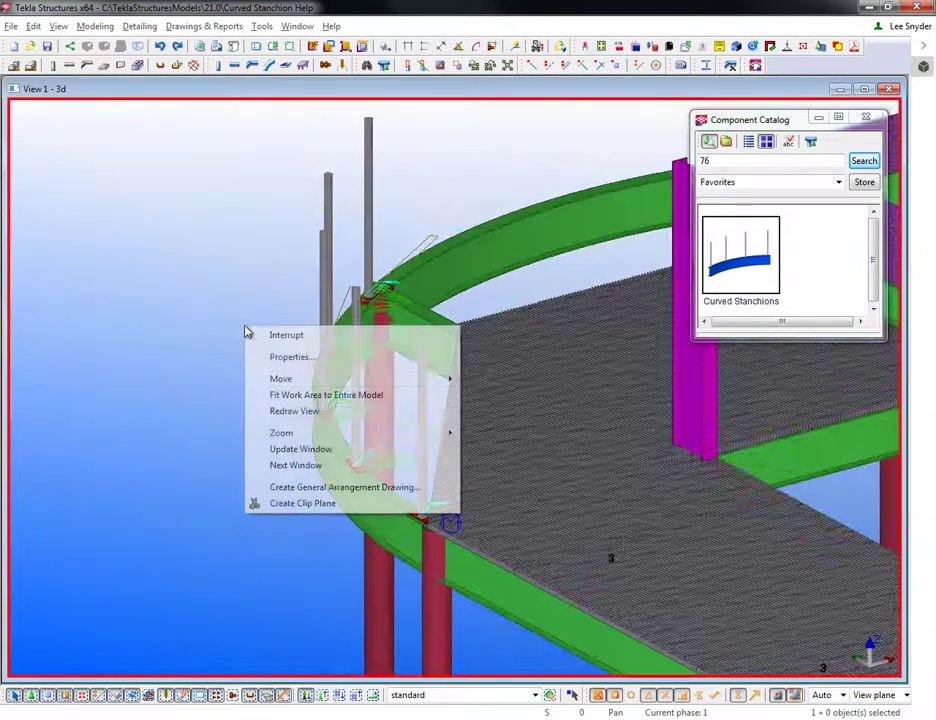
left_click(285, 418)
left_click(355, 407)
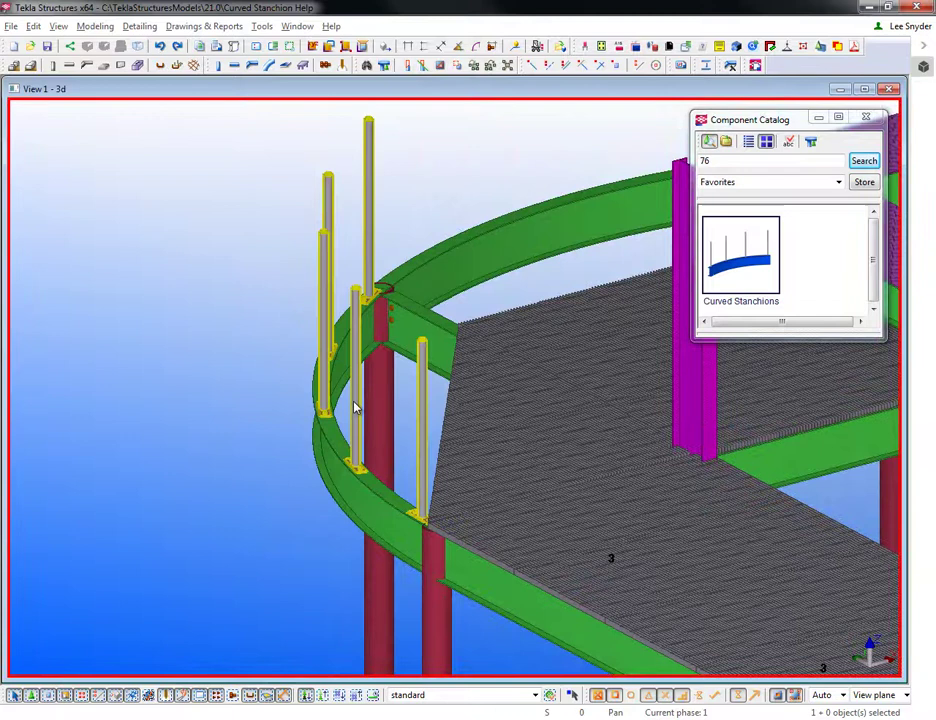
Delete the old stanchions, then select the two curved ring beams and show only them
key("Delete")
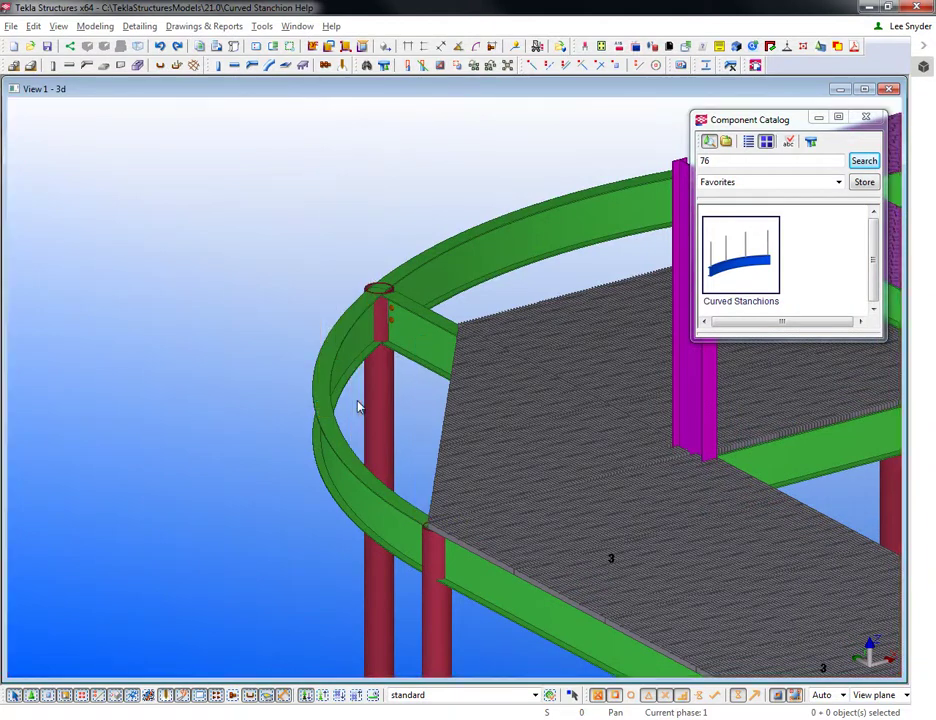
scroll(358, 407, "down", 3)
middle_click_drag(358, 407, 435, 453, "ctrl")
scroll(513, 452, "up", 2)
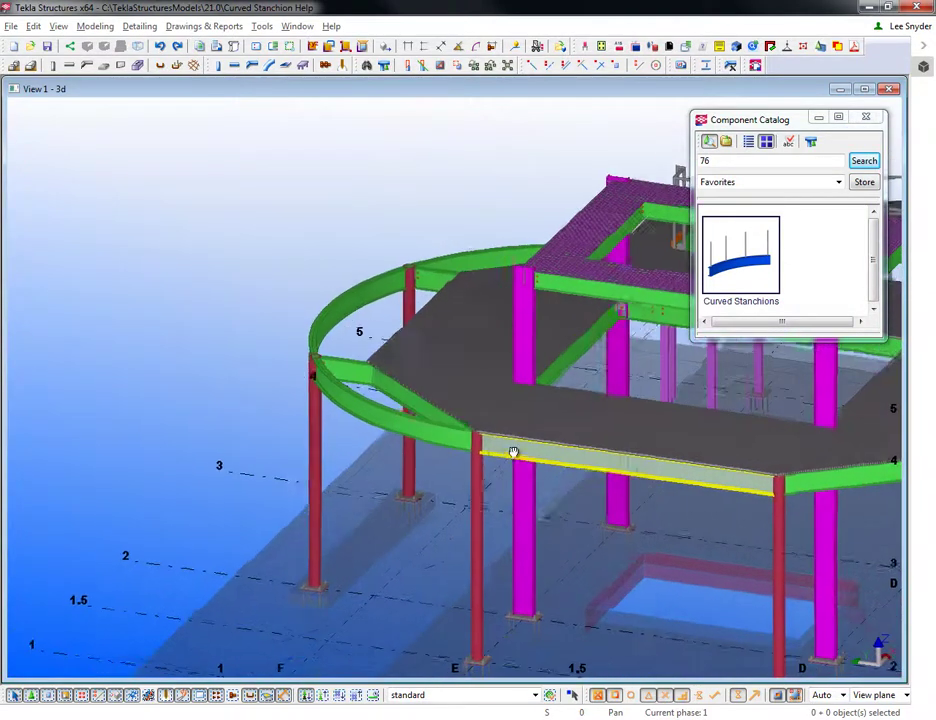
middle_click_drag(513, 452, 390, 440, "ctrl")
left_click(382, 432)
left_click(376, 321, "shift")
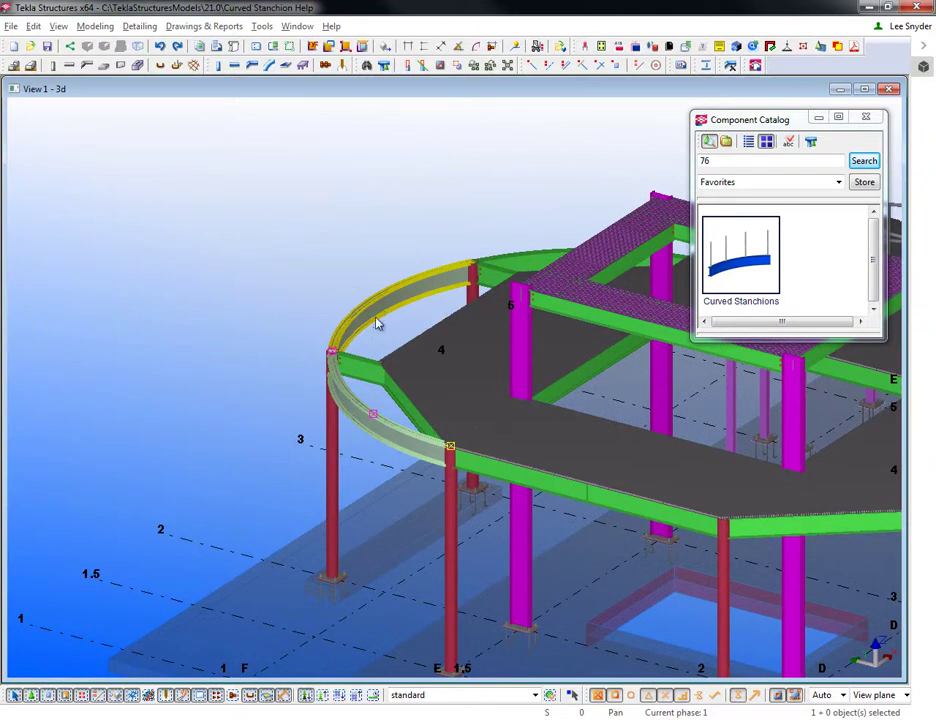
right_click(513, 263)
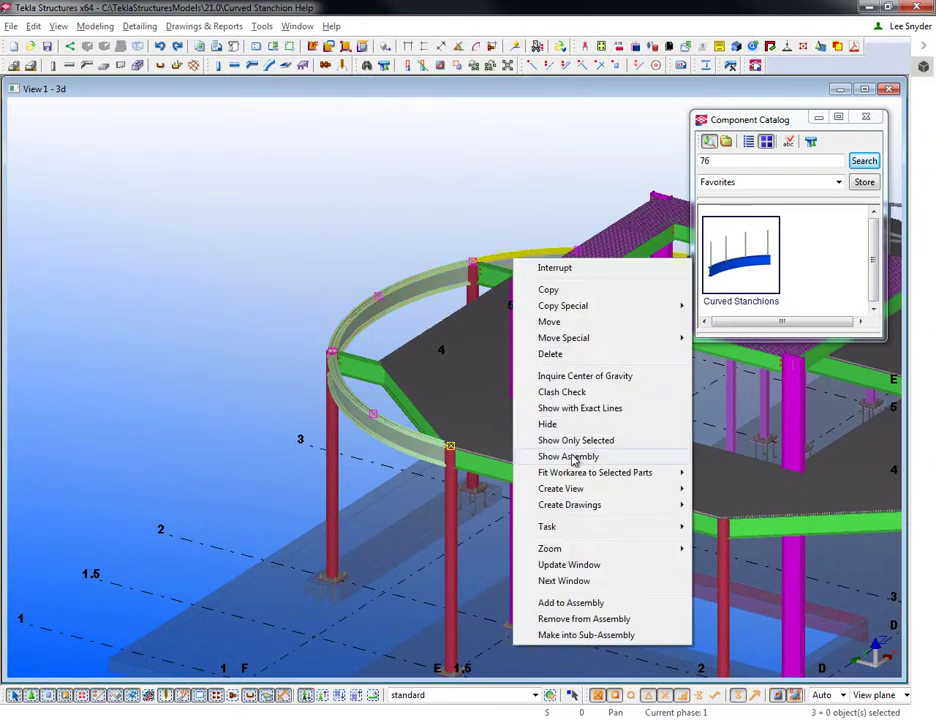
left_click(576, 441)
Add Curved Stanchions along the lower, middle and upper curved beams, then end the command
middle_click_drag(554, 436, 432, 382, "ctrl")
double_click(740, 255)
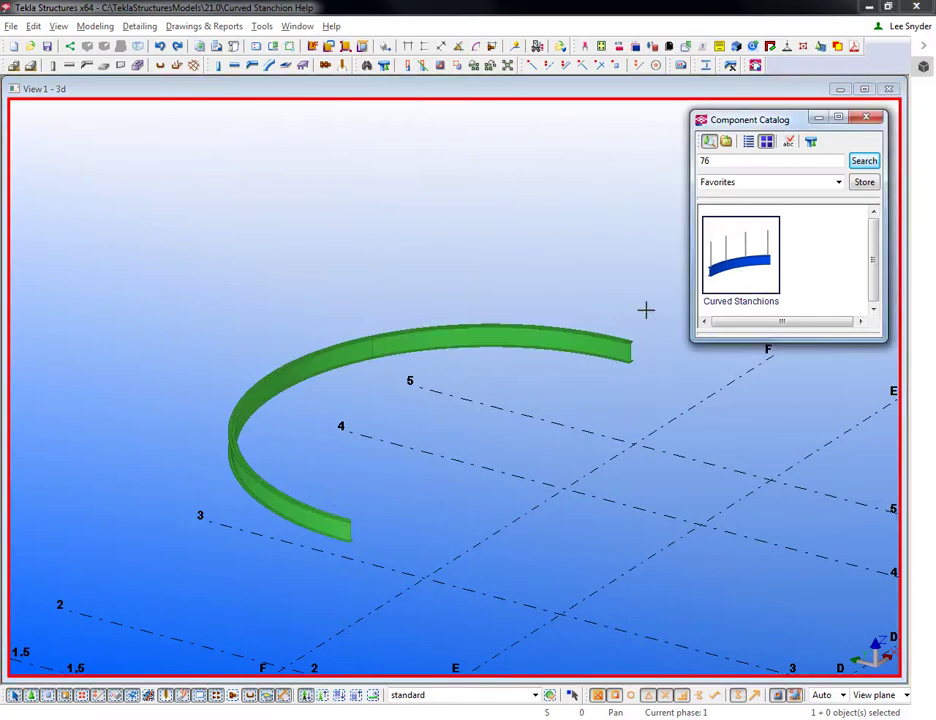
left_click(268, 485)
left_click(248, 388)
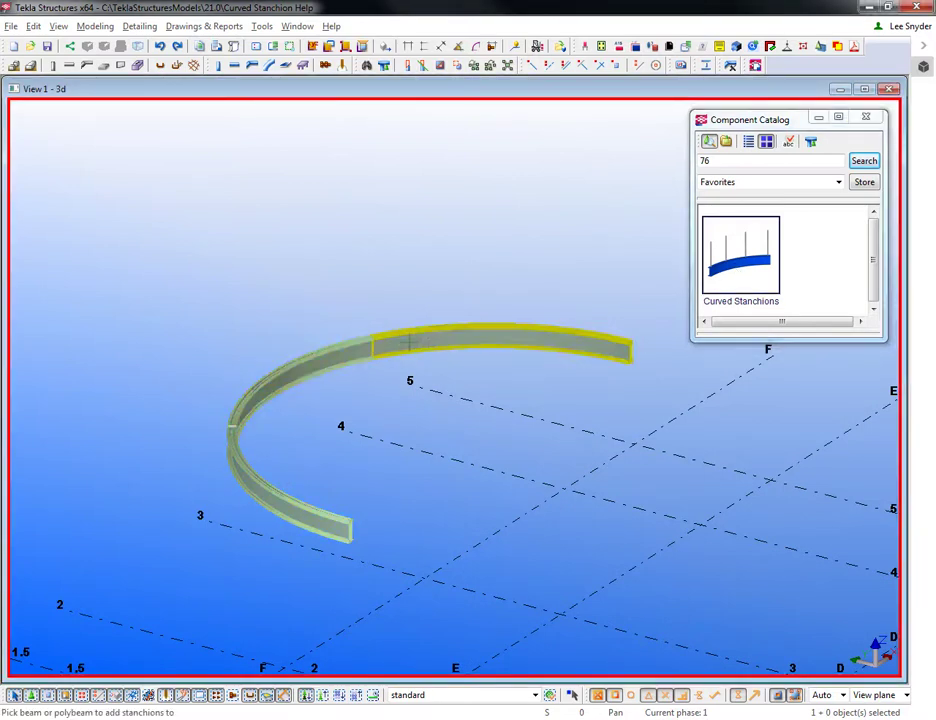
left_click(448, 344)
middle_click(449, 342)
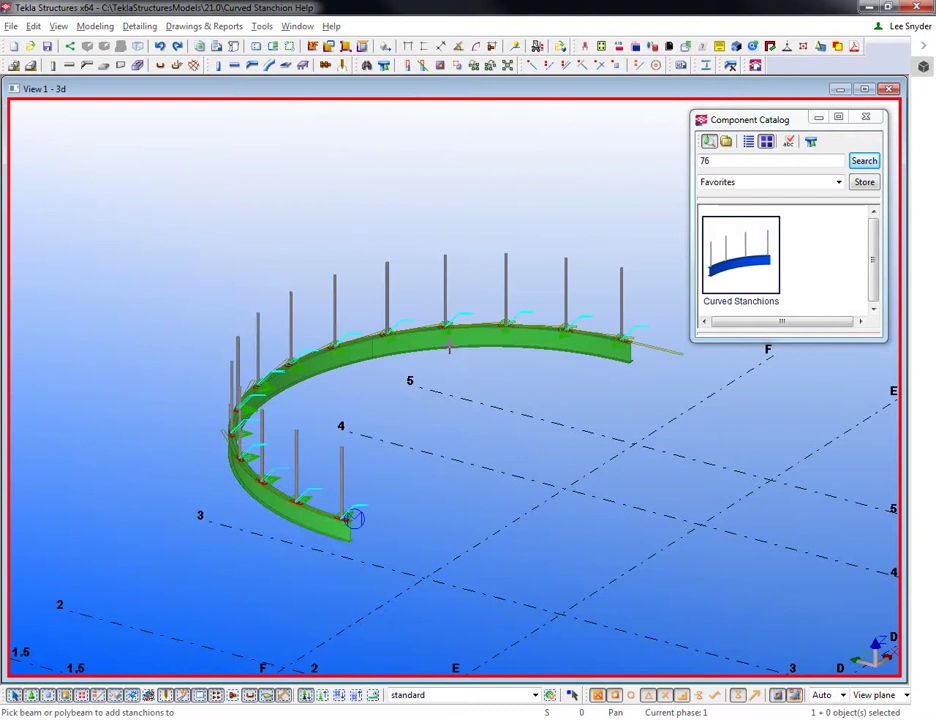
scroll(410, 380, "up", 2)
scroll(410, 380, "up", 1)
middle_click_drag(410, 380, 364, 393, "ctrl")
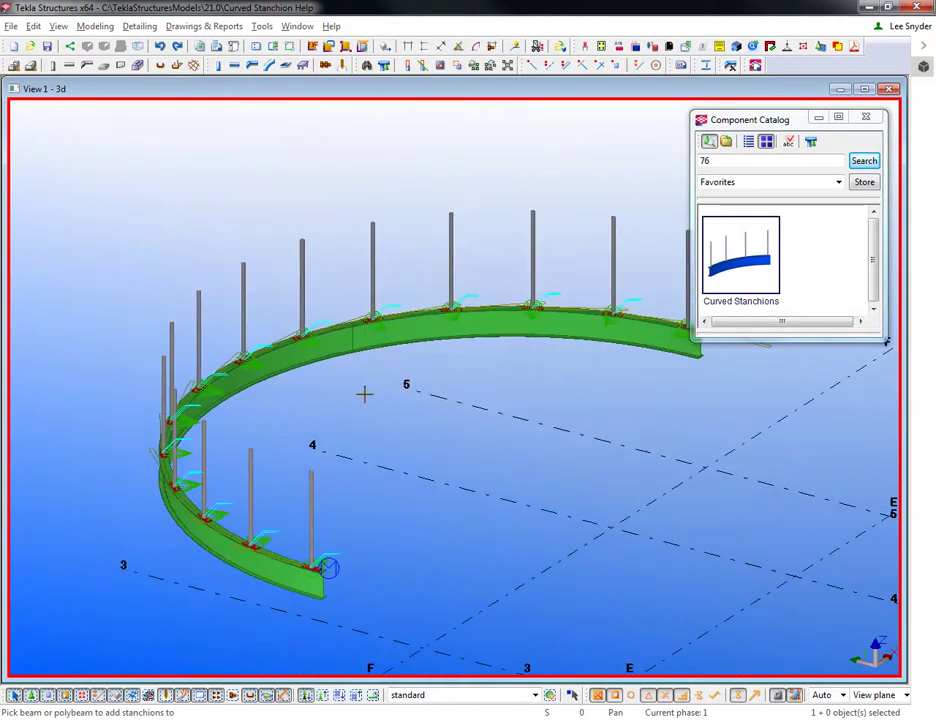
scroll(336, 434, "down", 1)
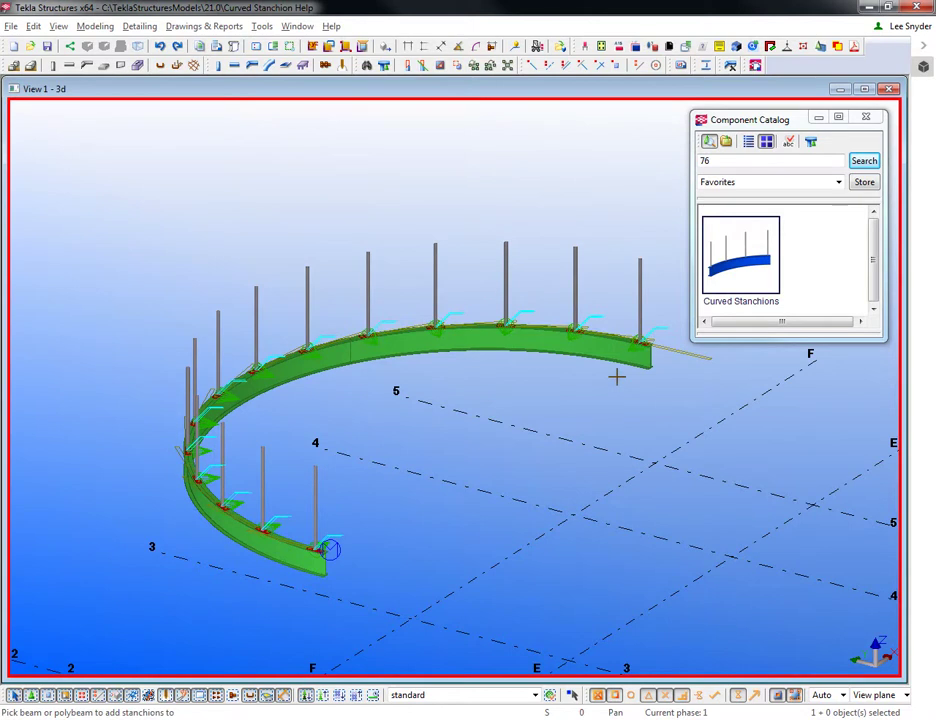
right_click(445, 381)
left_click(476, 378)
right_click(476, 380)
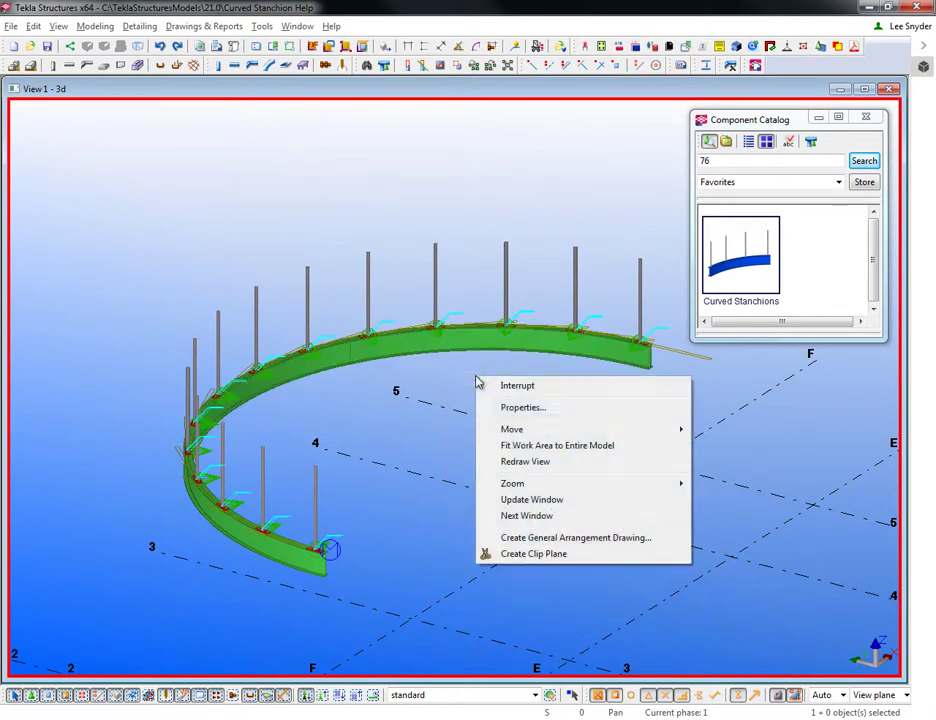
Redraw the full model and load the +Spiral_Stair preset into Curved Stanchions, confirming with OK
left_click(520, 462)
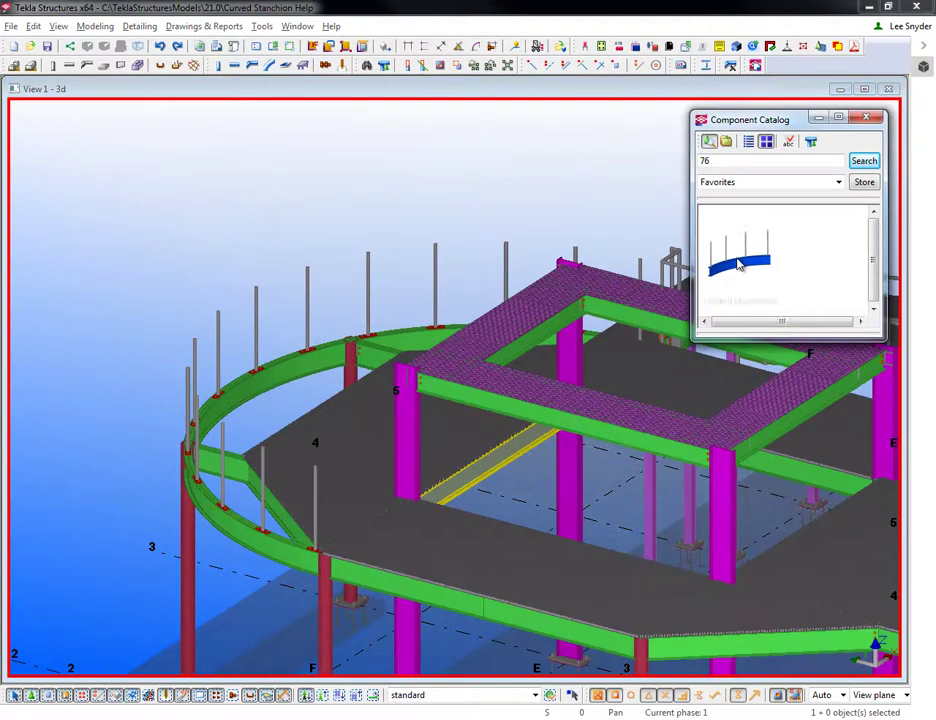
double_click(738, 263)
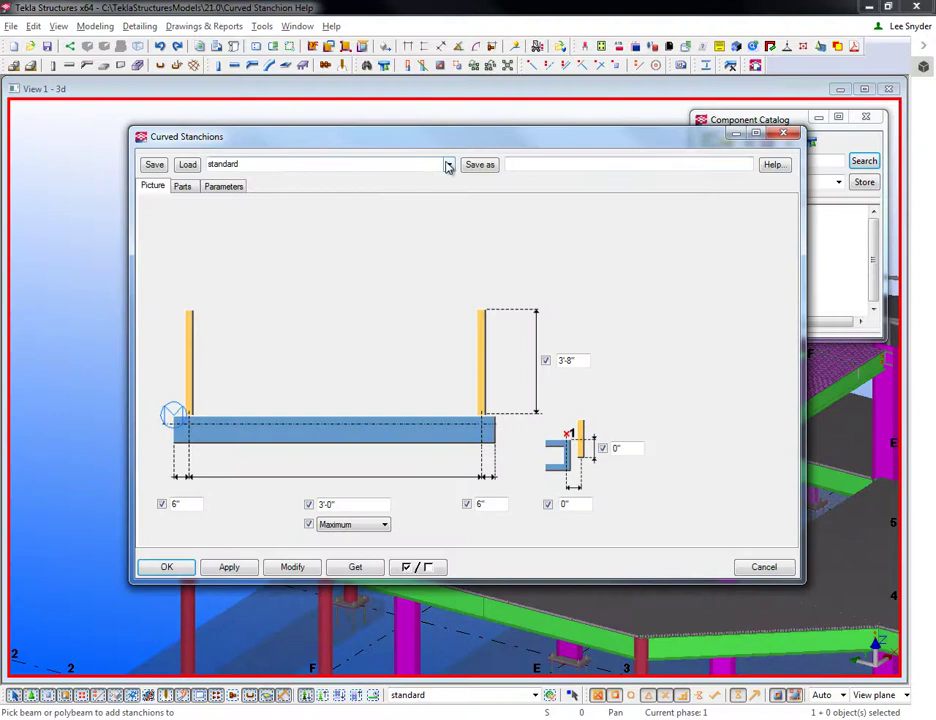
left_click(448, 166)
left_click(302, 177)
left_click(187, 164)
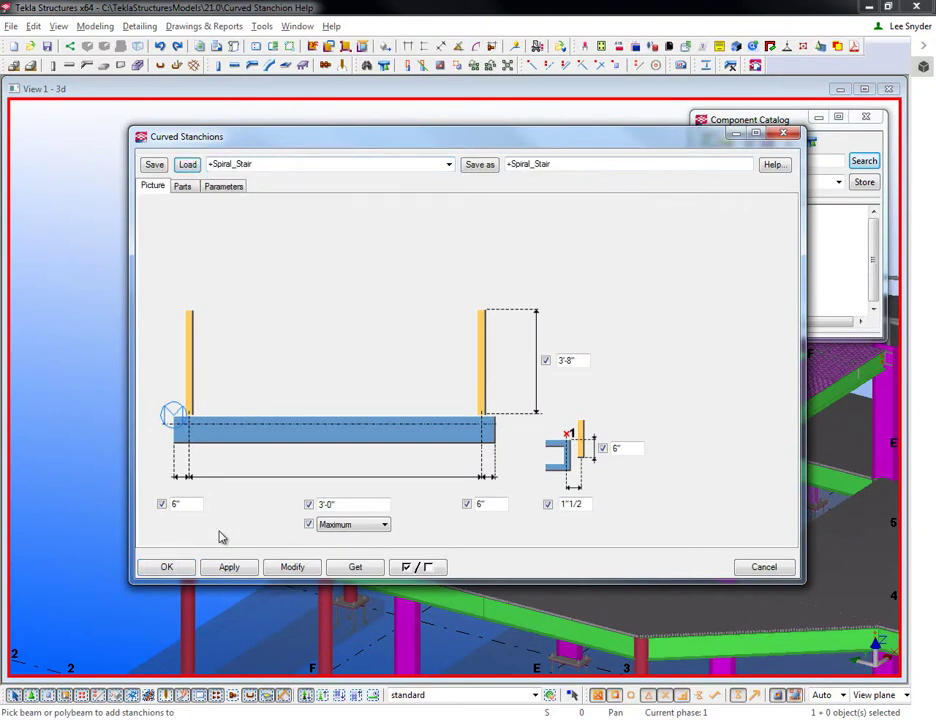
left_click(167, 567)
scroll(570, 475, "down", 5)
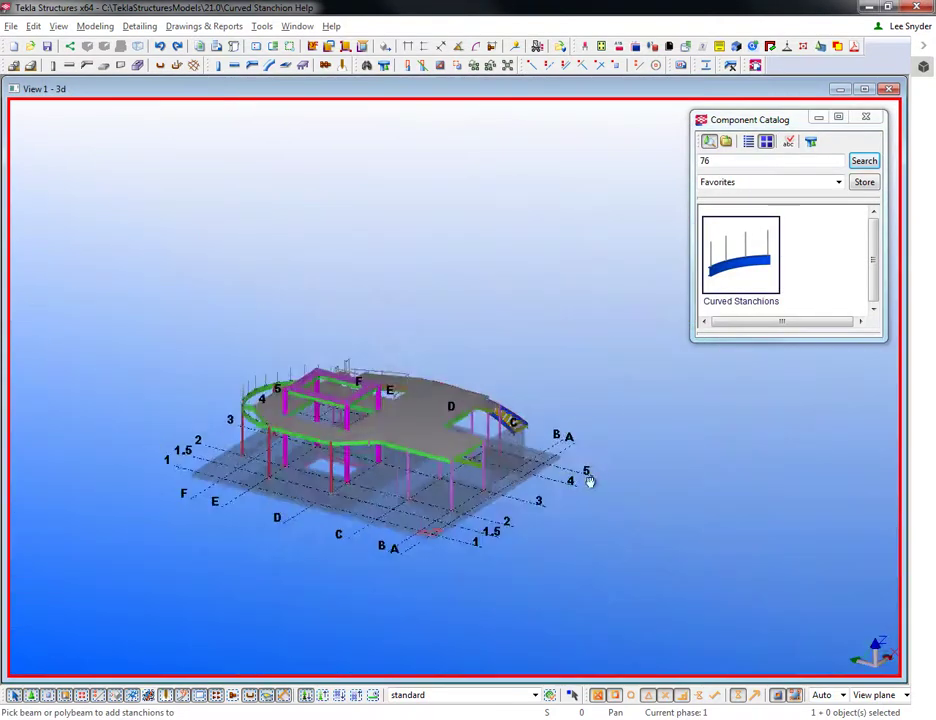
scroll(590, 481, "up", 10)
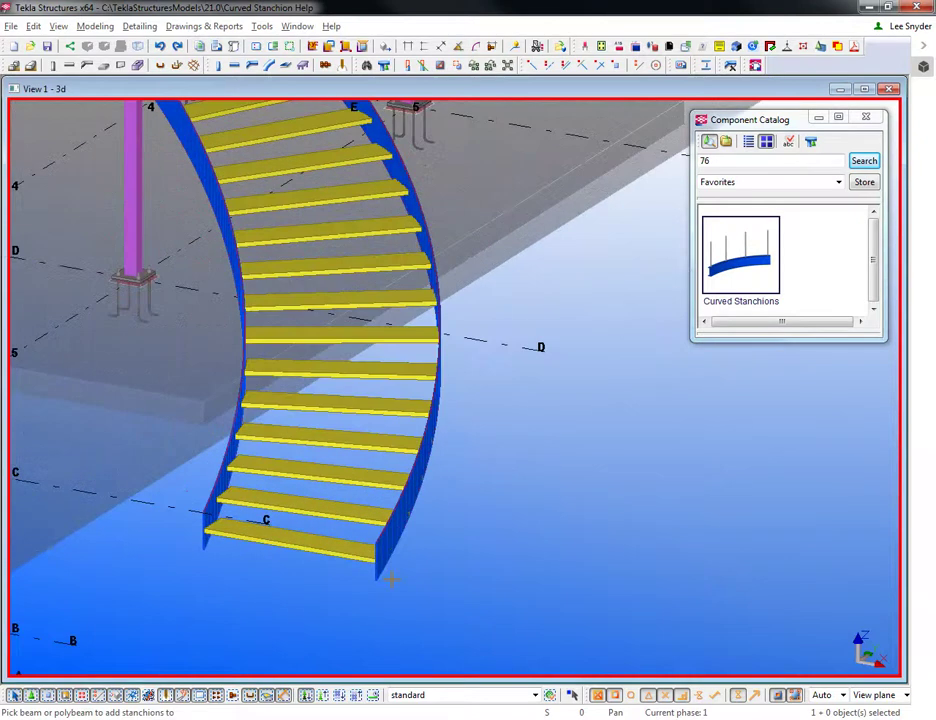
Pick the spiral stair's curved poly beam stringer for stanchions, then zoom out to the whole stair
scroll(439, 548, "down", 3)
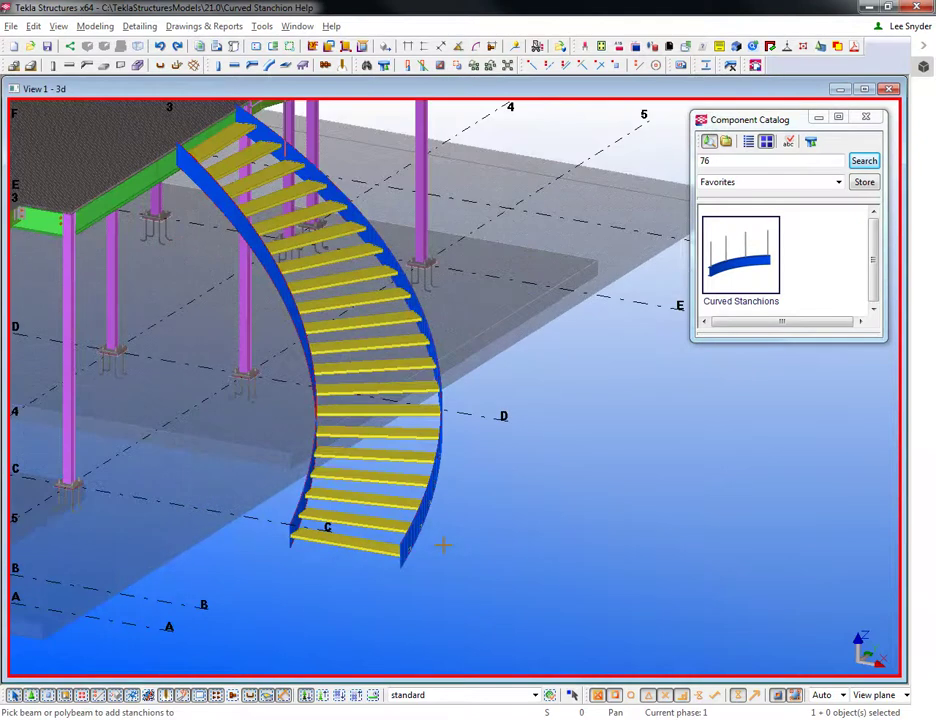
scroll(442, 545, "up", 10)
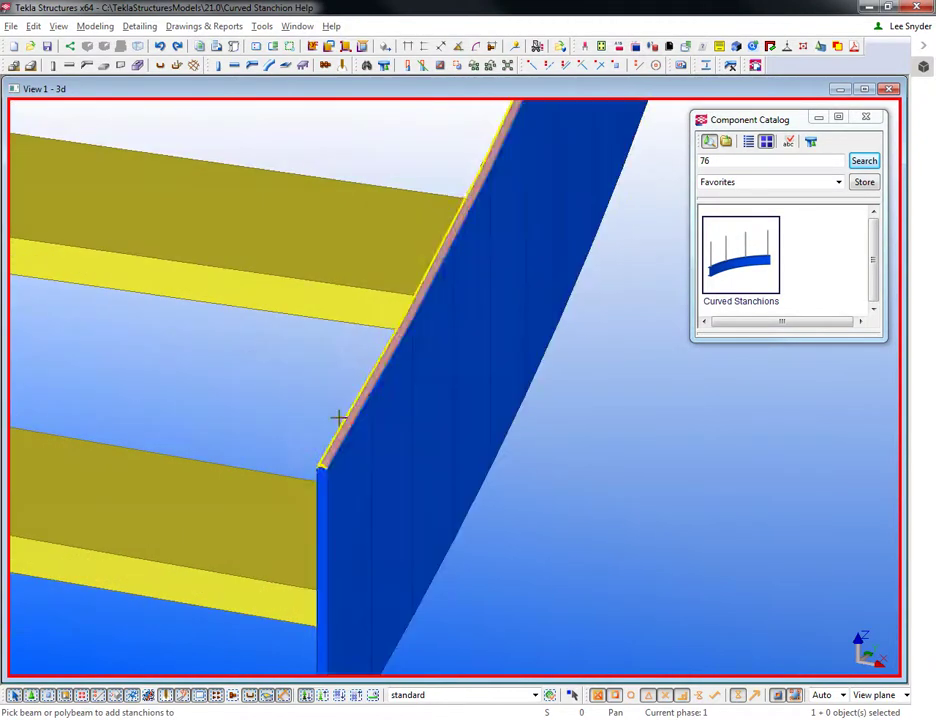
scroll(360, 392, "up", 3)
left_click(366, 391)
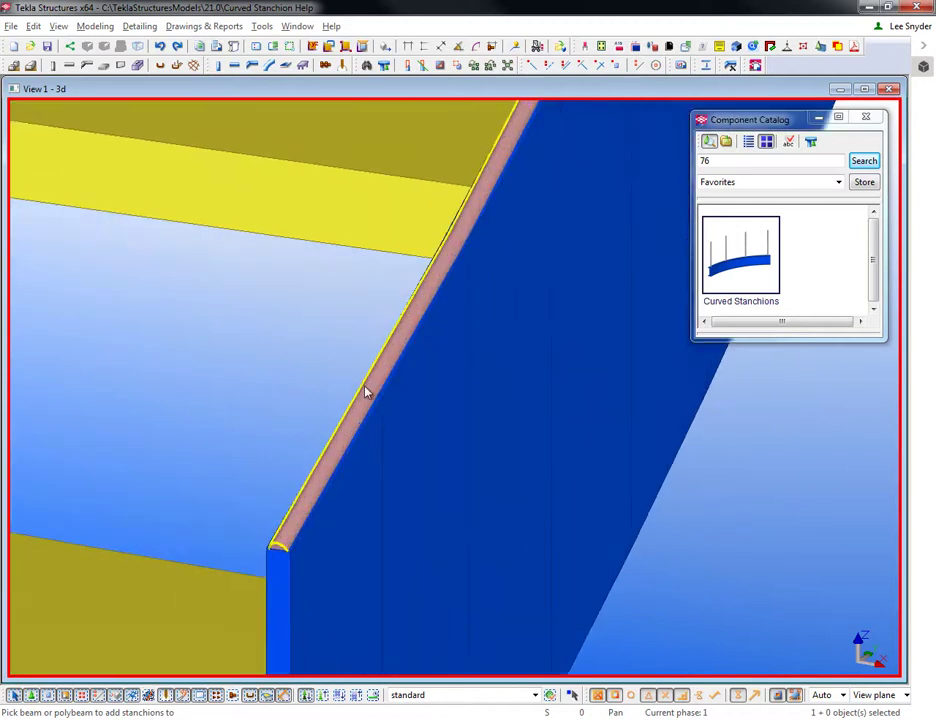
scroll(430, 545, "down", 10)
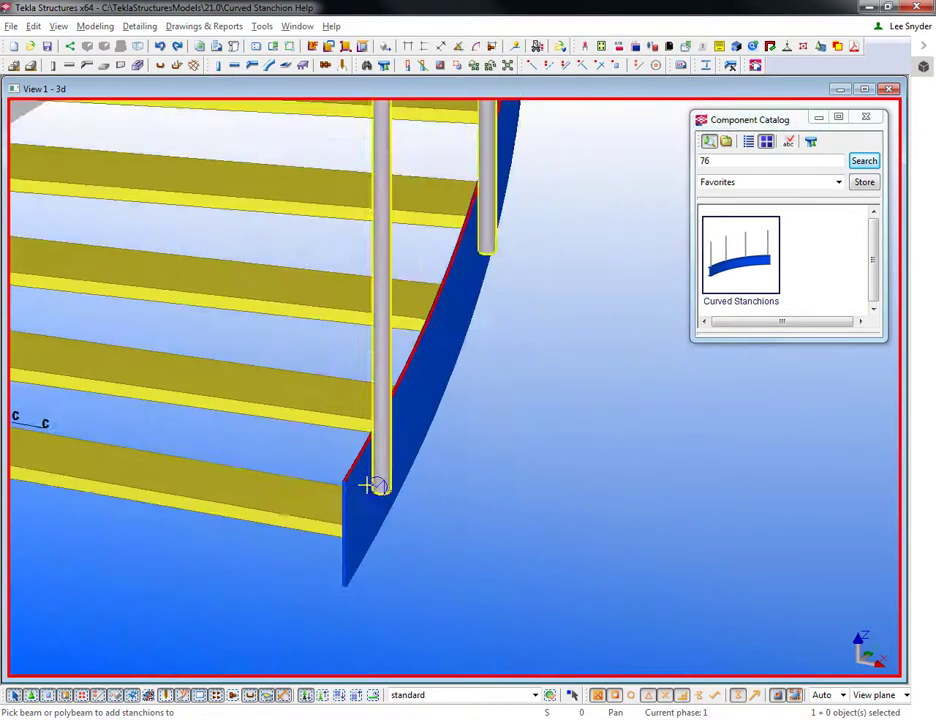
scroll(426, 545, "down", 3)
scroll(391, 244, "up", 6)
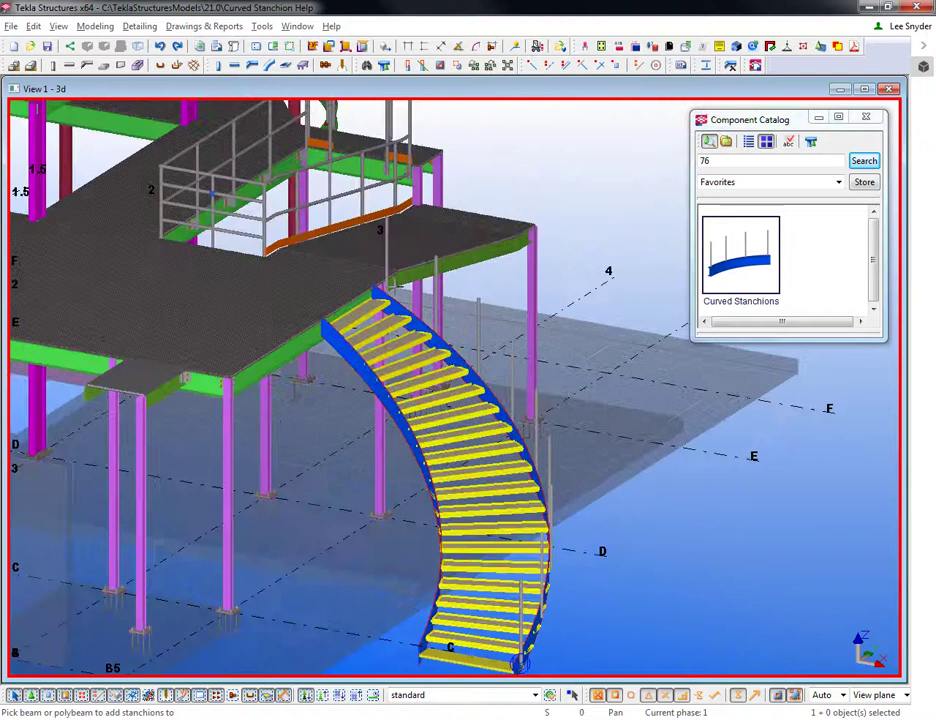
right_click(413, 212)
left_click(435, 255)
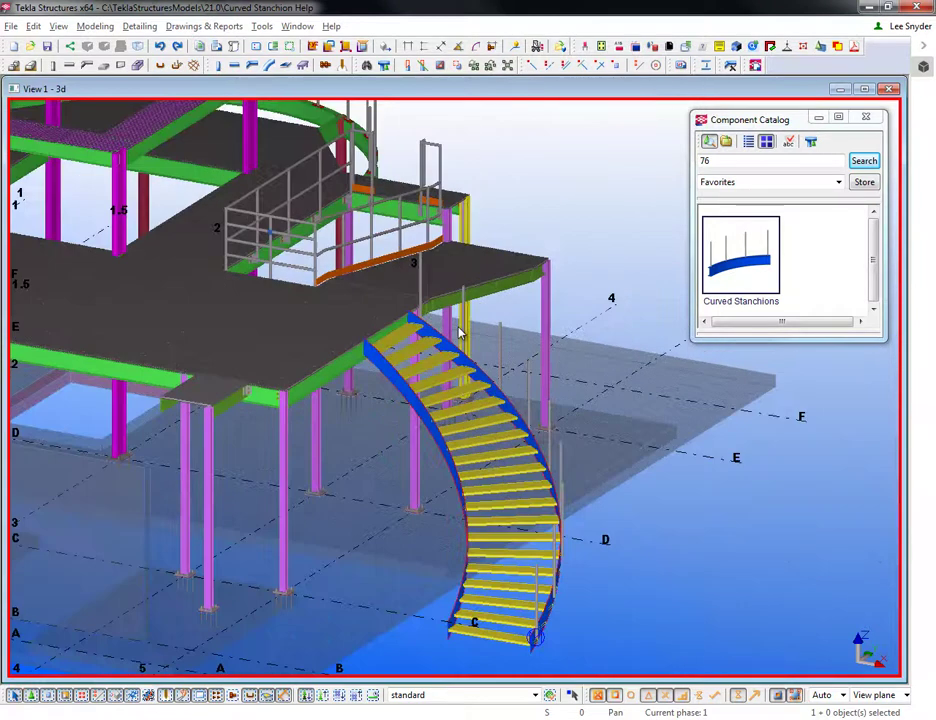
mouse_move(460, 333)
middle_mouse_down("ctrl")
mouse_move(472, 418)
mouse_move(508, 432)
middle_mouse_up("ctrl")
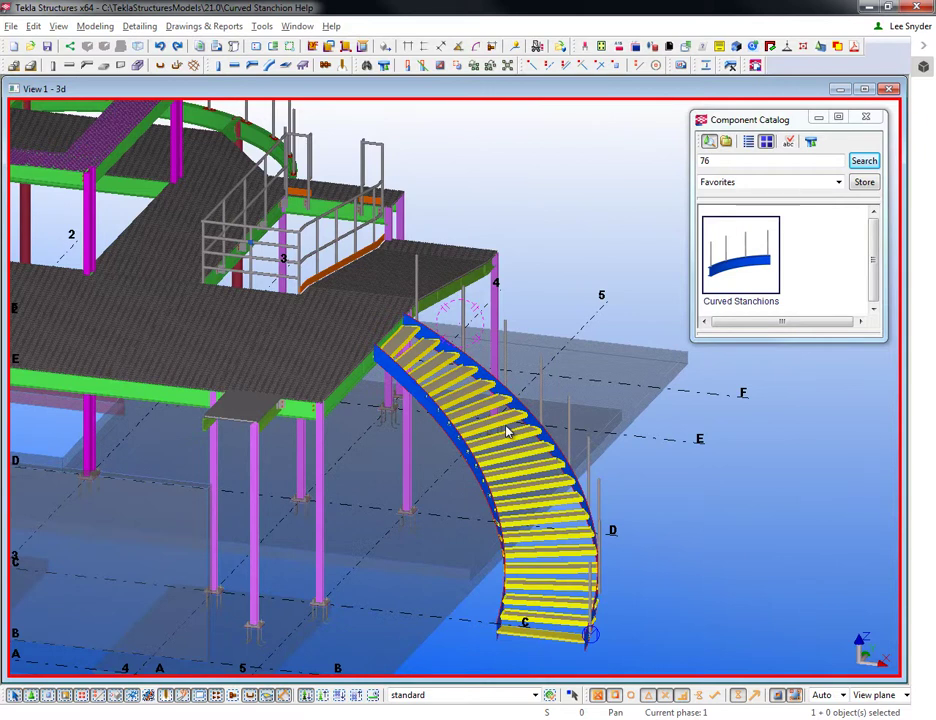
scroll(507, 432, "down", 1)
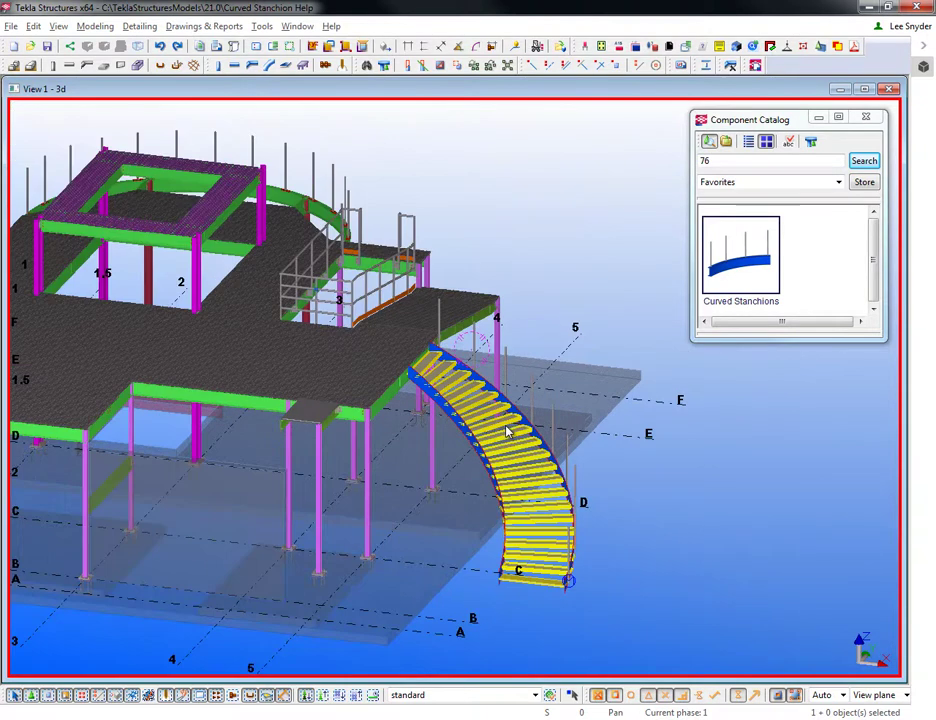